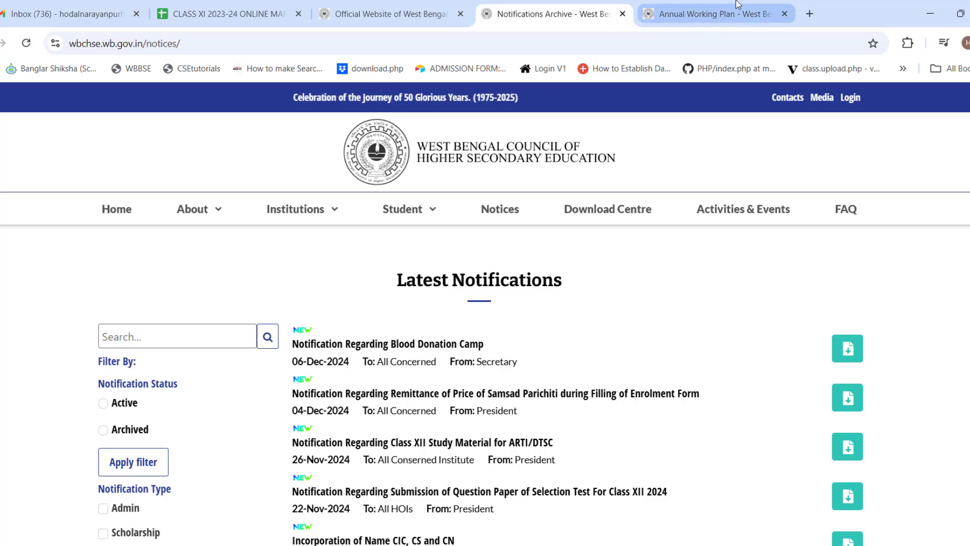
Step: Switch to the Annual Working Plan tab to review the H.S. 2025 schedule dates
click(677, 11)
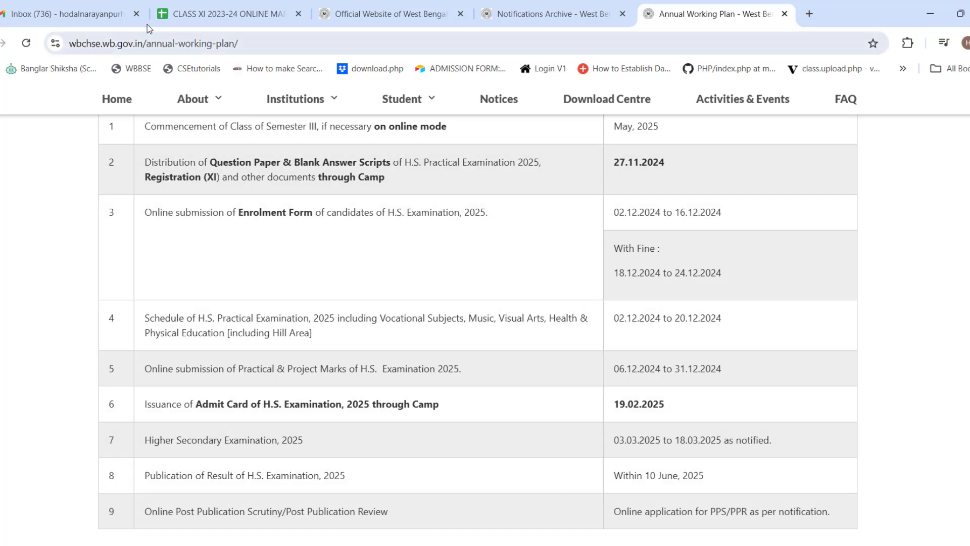
Step: Search Gmail for 'wbchse' and open the Login Credentials for Project and Practical Marks Entry email
click(101, 13)
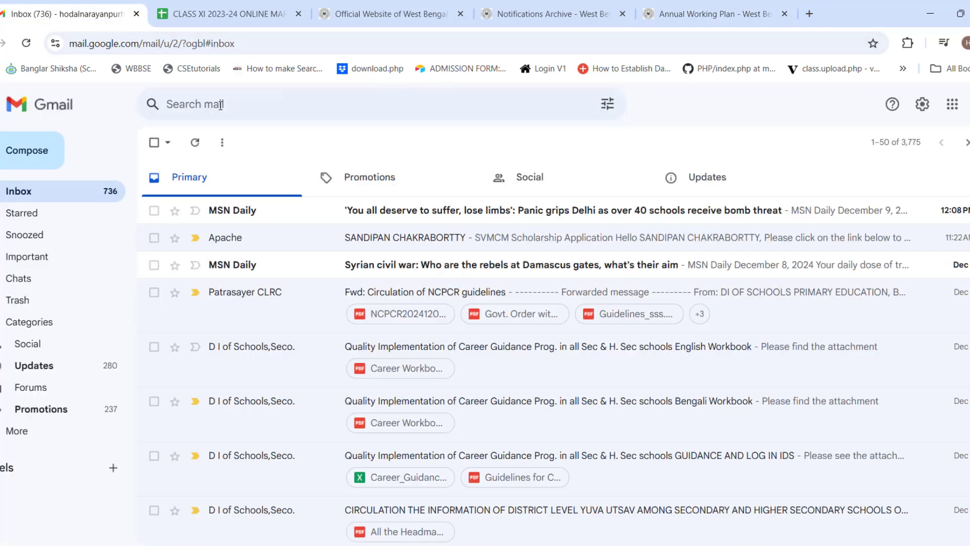
click(221, 104)
text(w)
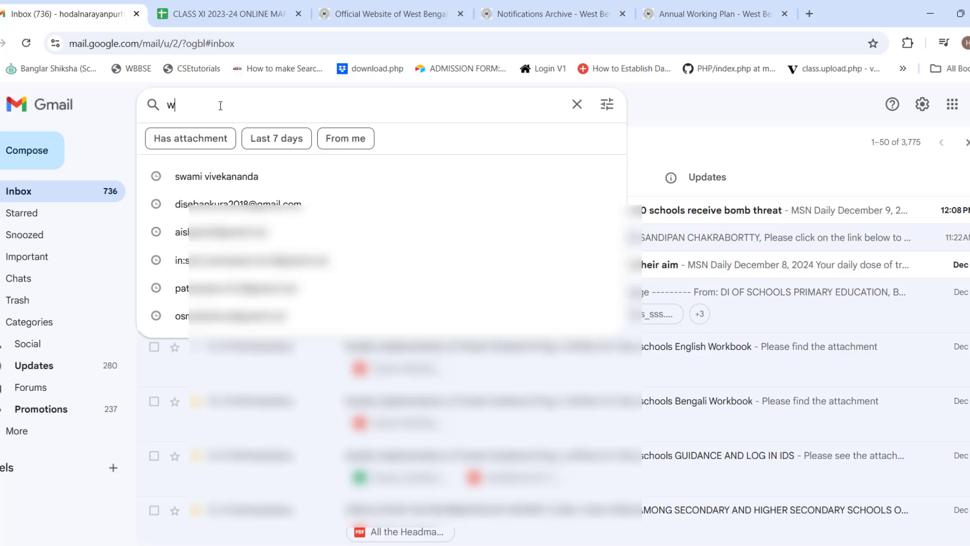
text(bchse)
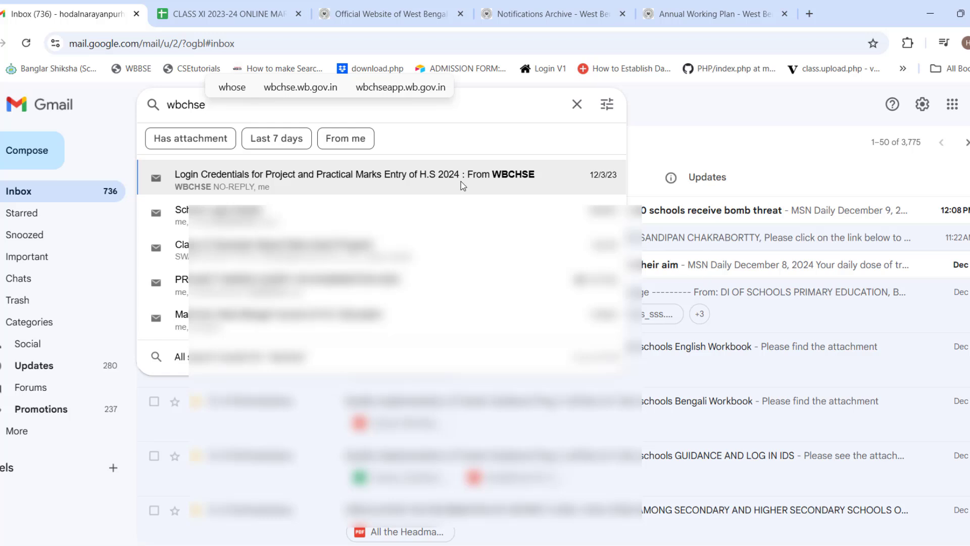
click(460, 181)
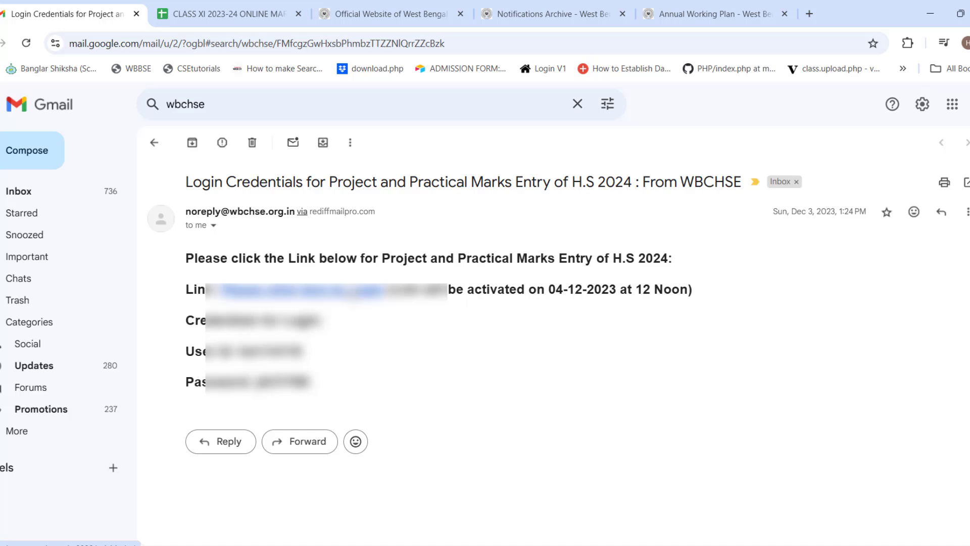
Step: Follow the email's portal link and go to Marks > Studentwise Proj Marks
click(352, 290)
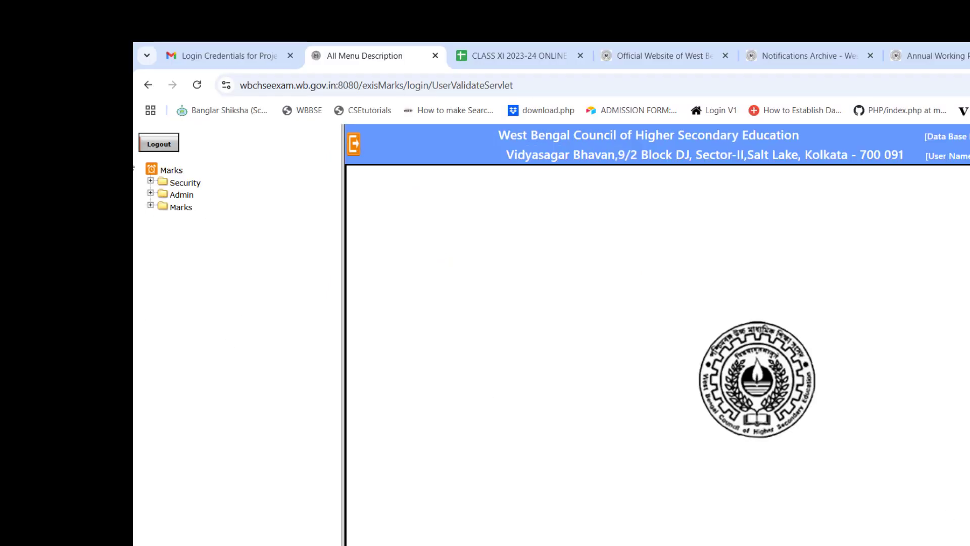
click(150, 205)
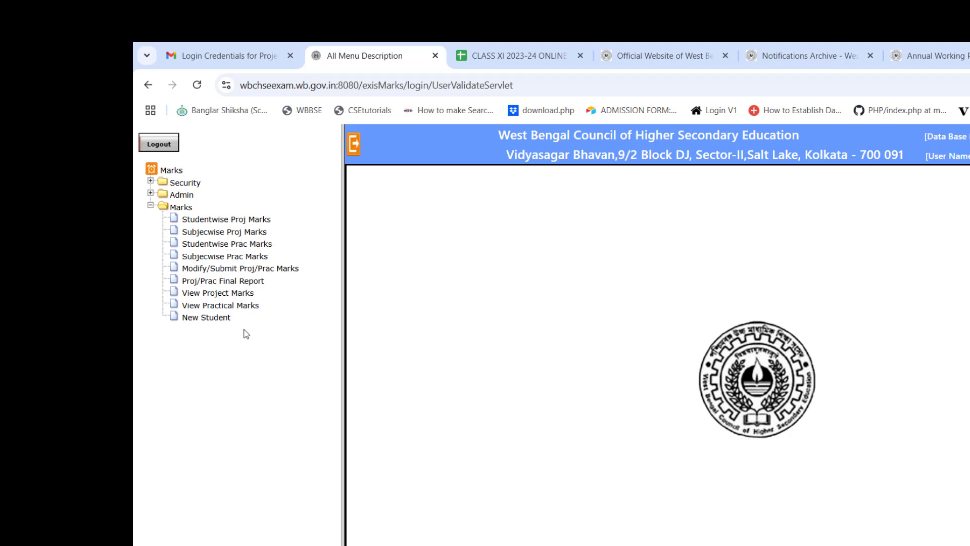
click(232, 221)
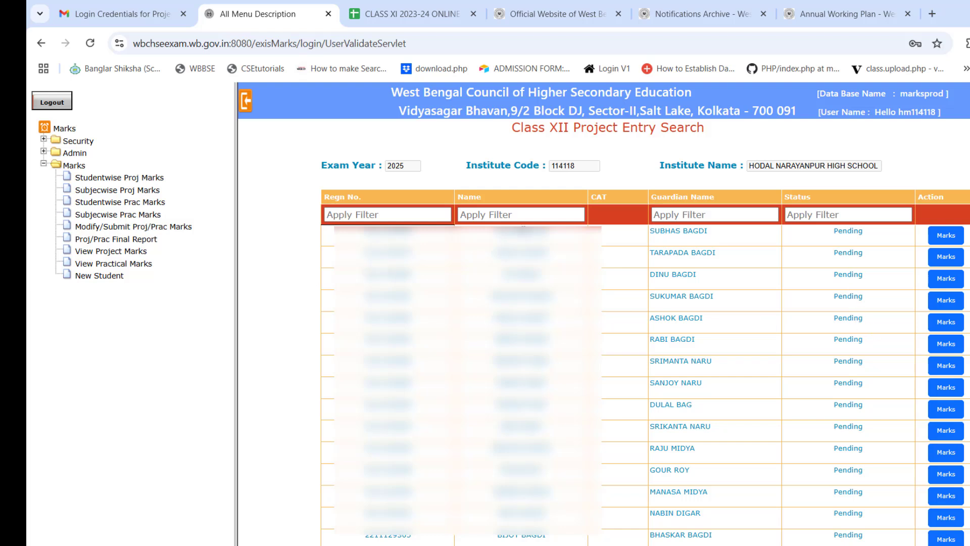
click(379, 215)
click(379, 215)
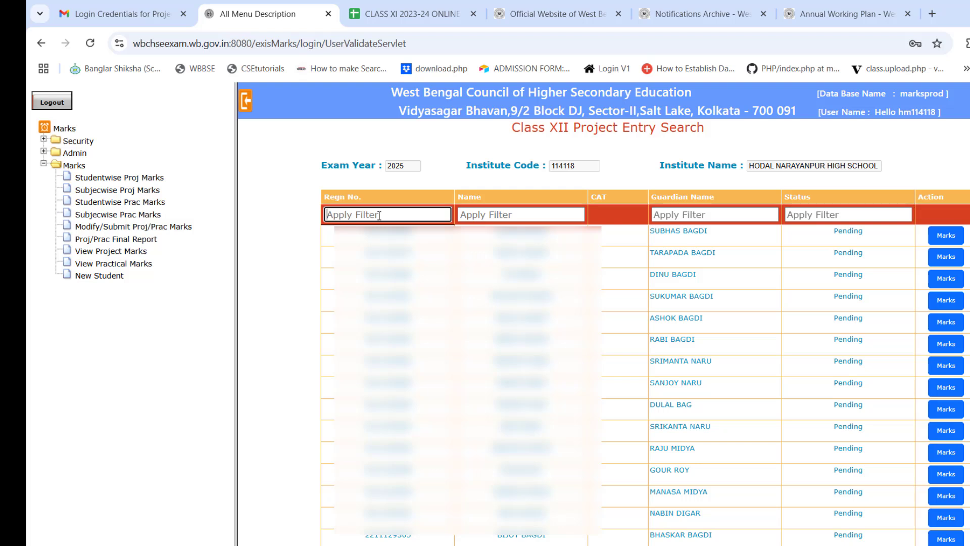
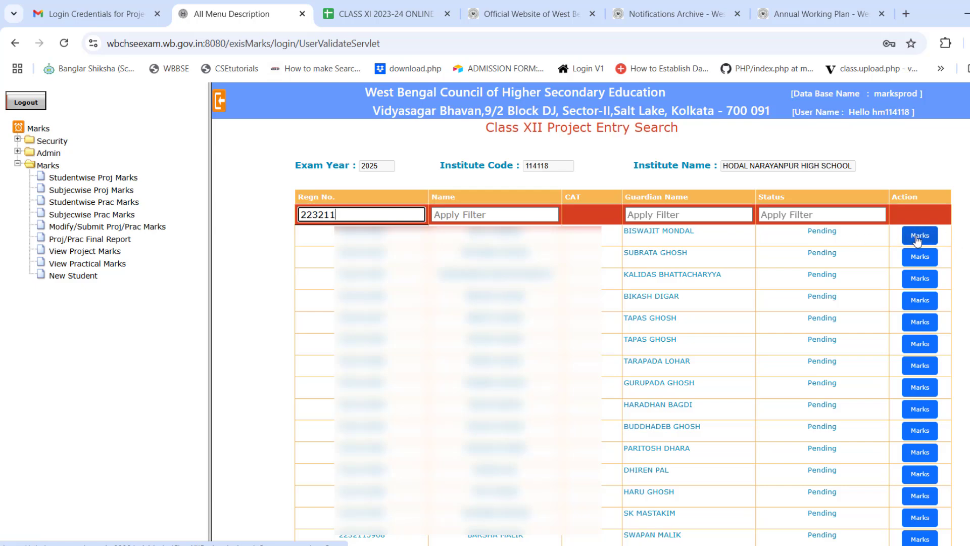
Step: Open and close two students' project marks entries without saving, then go to Subjecwise Proj Marks
click(918, 237)
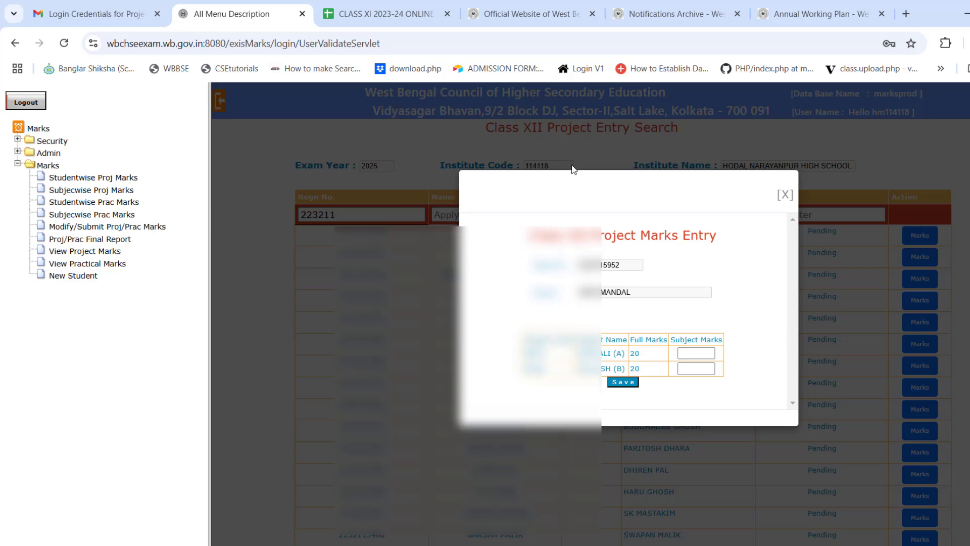
click(785, 192)
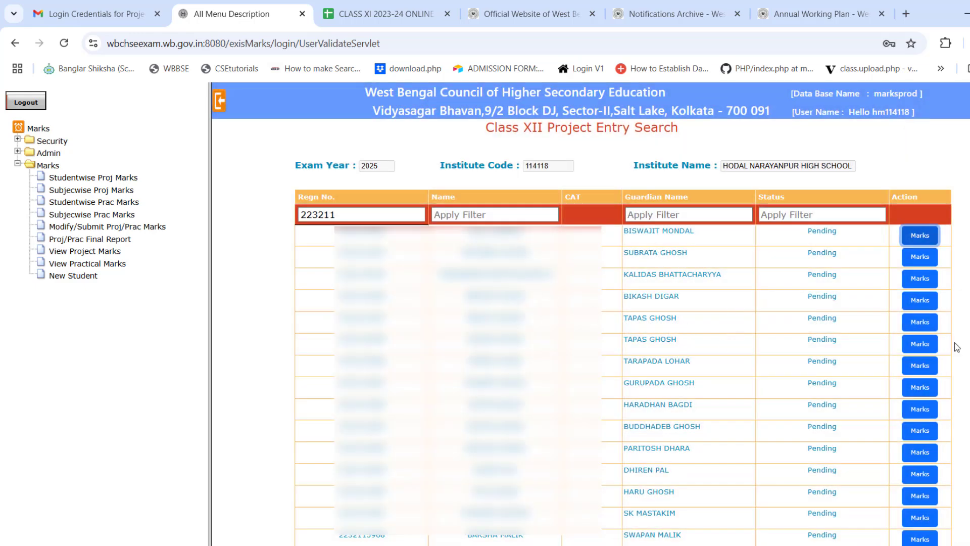
click(914, 303)
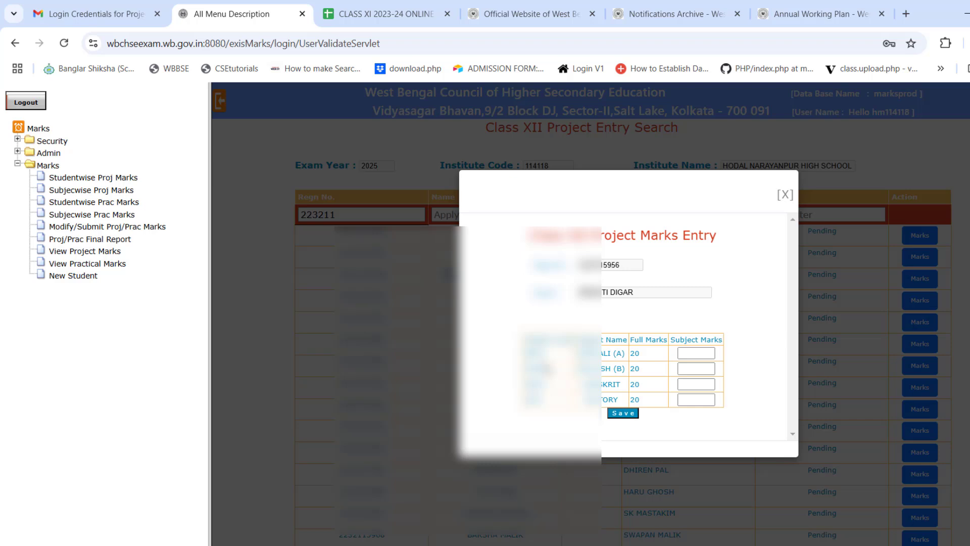
click(787, 199)
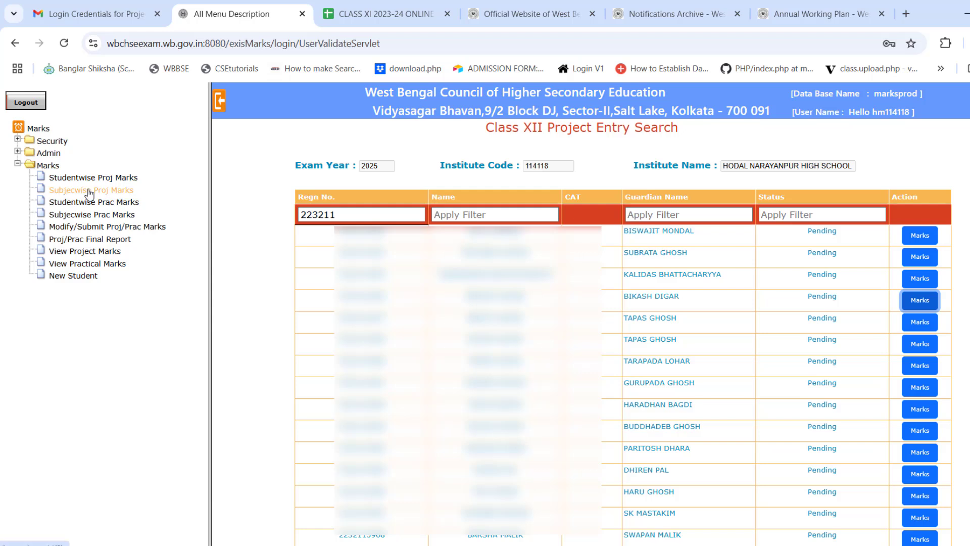
click(90, 191)
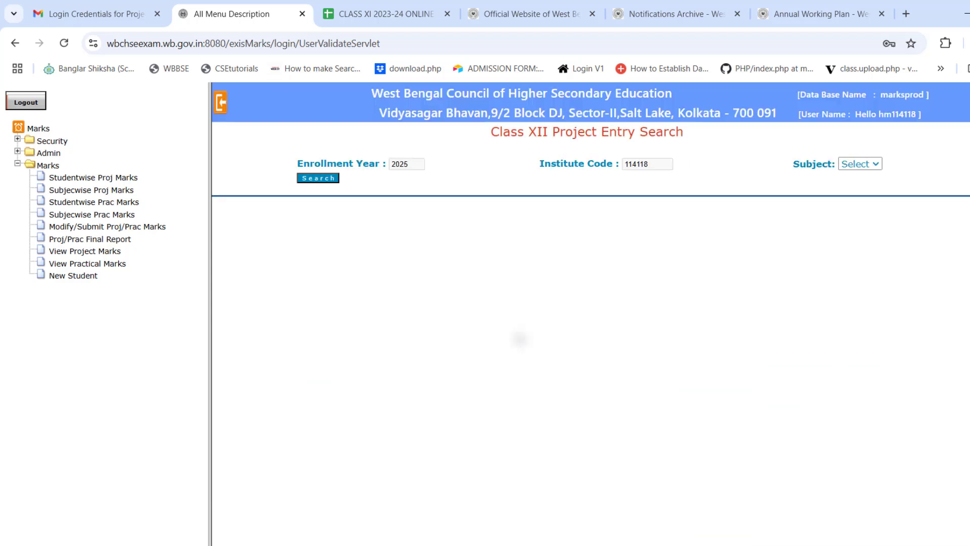
Step: Load the BNGA – Bengali (A) project marks list, then switch to the CLASS XI marksheet
click(876, 164)
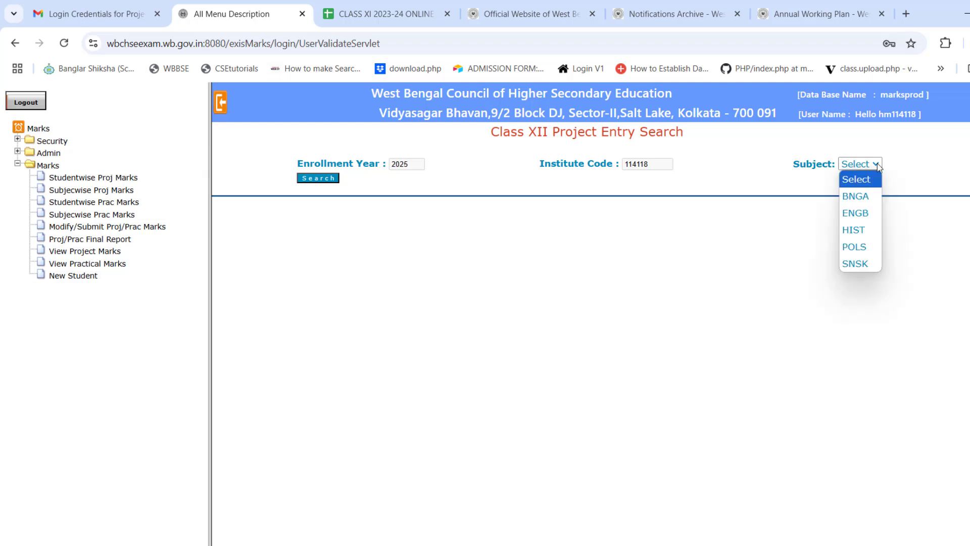
click(852, 196)
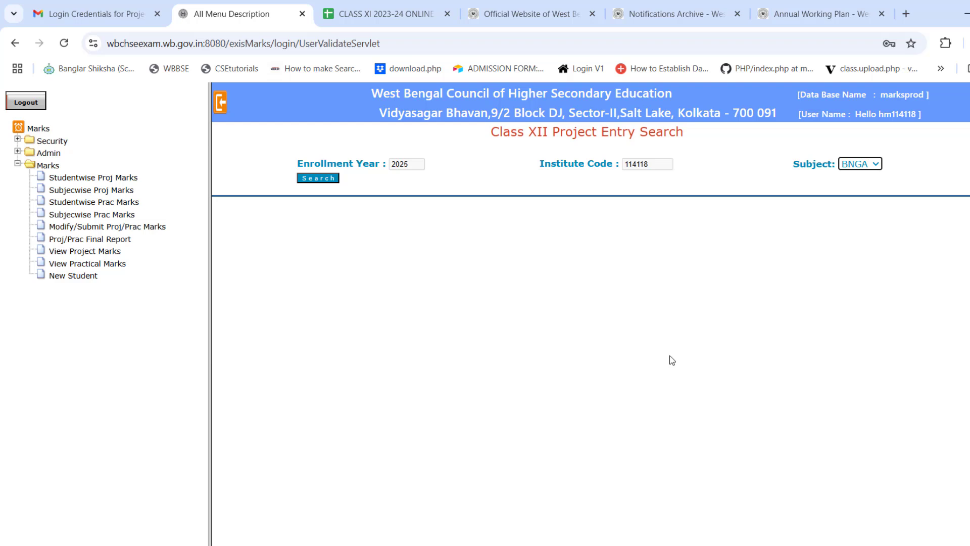
click(319, 178)
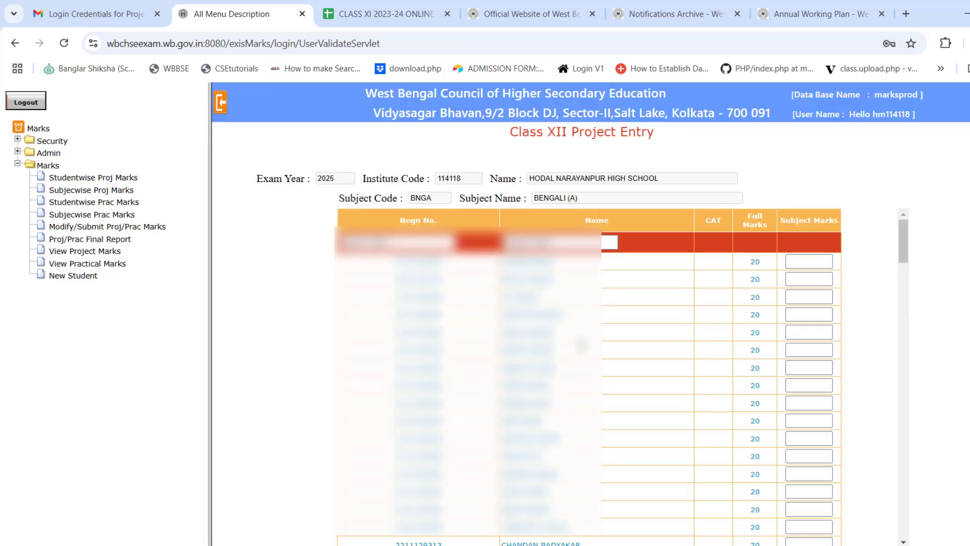
click(824, 265)
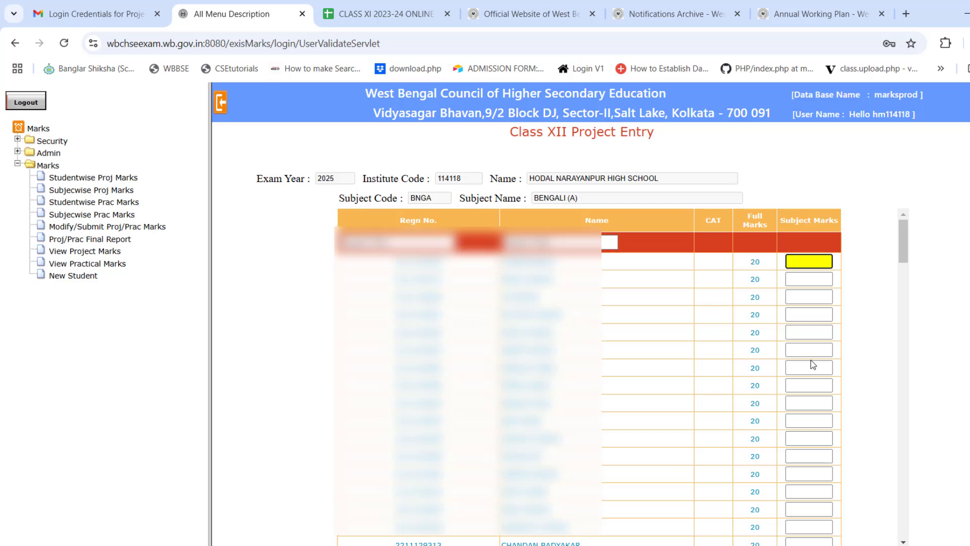
click(410, 14)
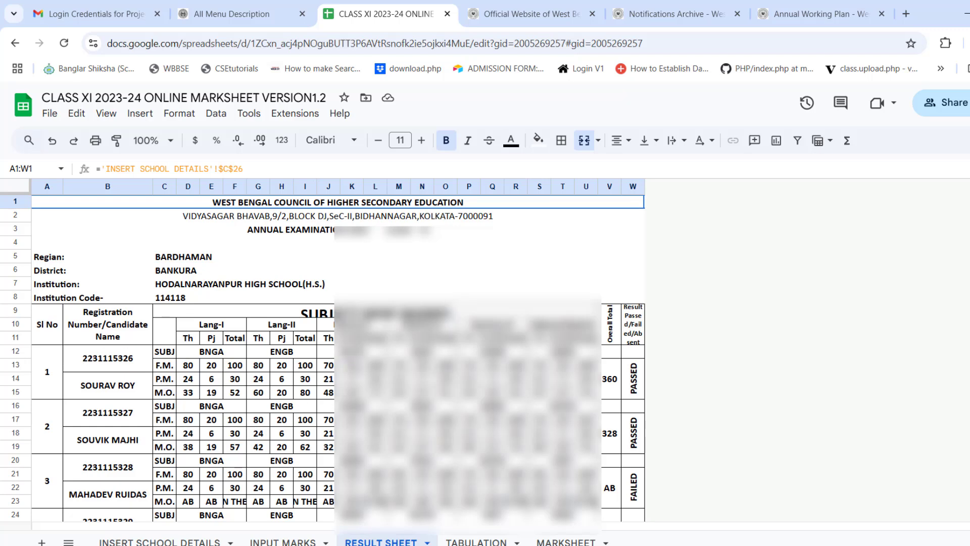
Step: Scroll through the Result Sheet's subject-wise marks and return to the portal's entry page
scroll(231, 331, down, 2)
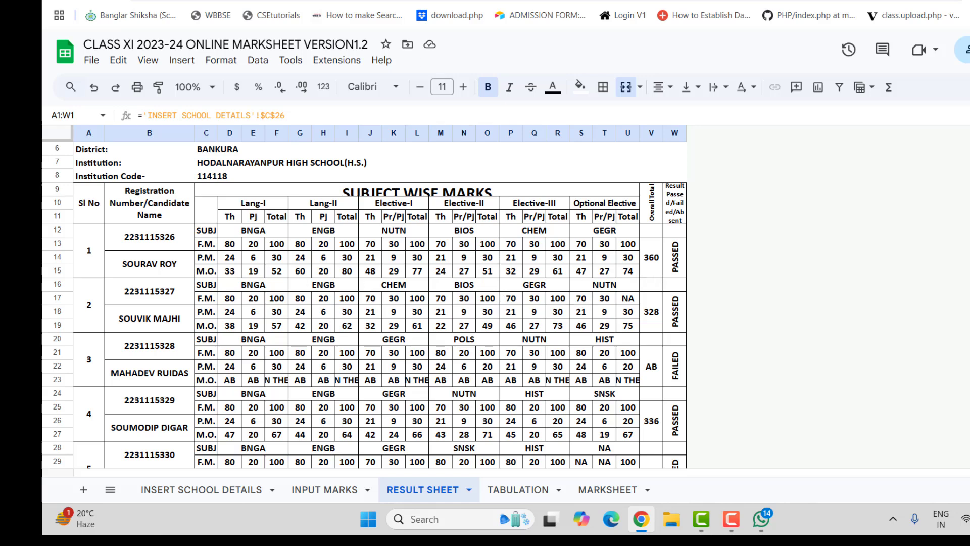
click(283, 1)
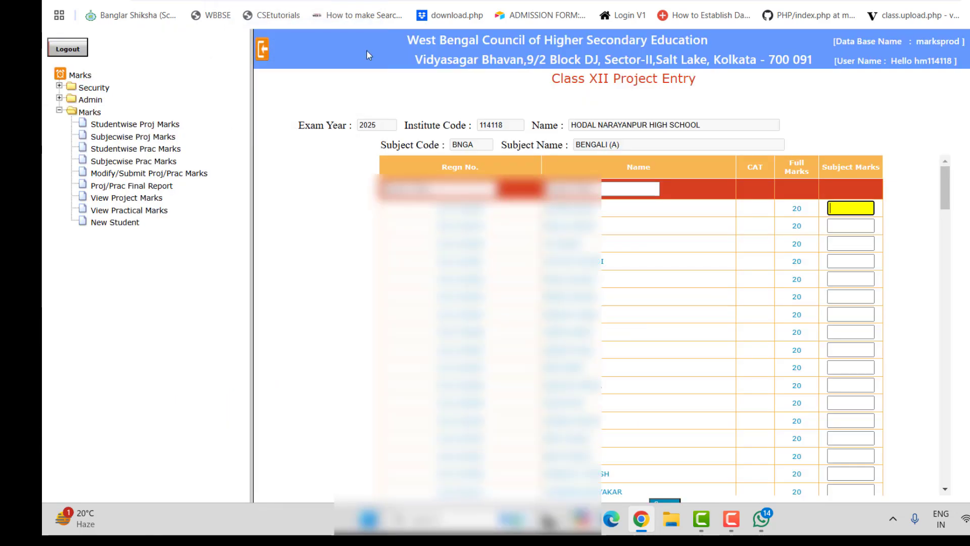
click(156, 174)
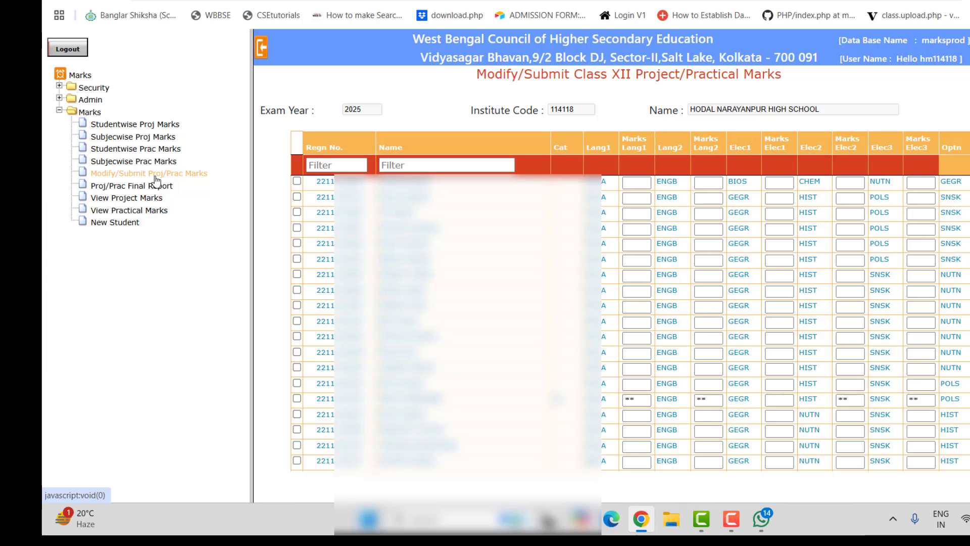
click(337, 166)
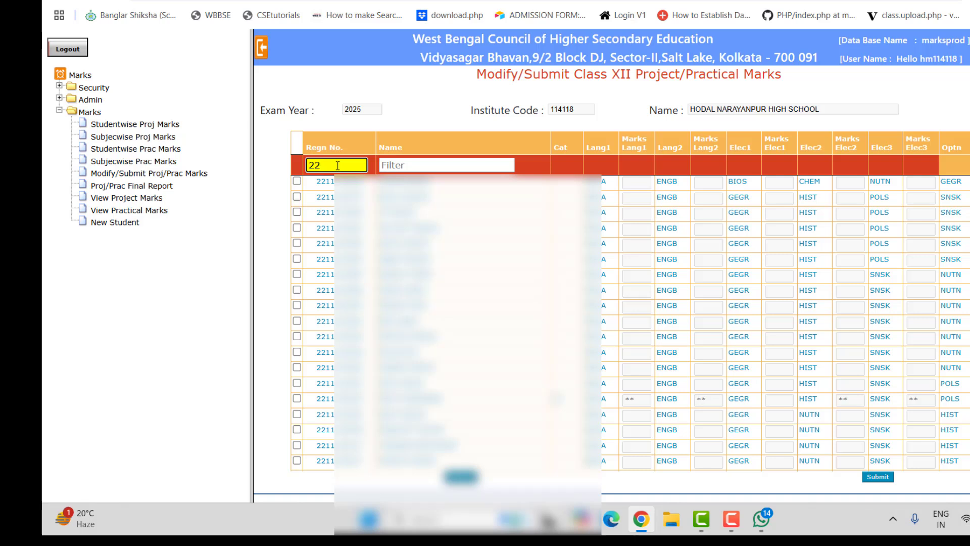
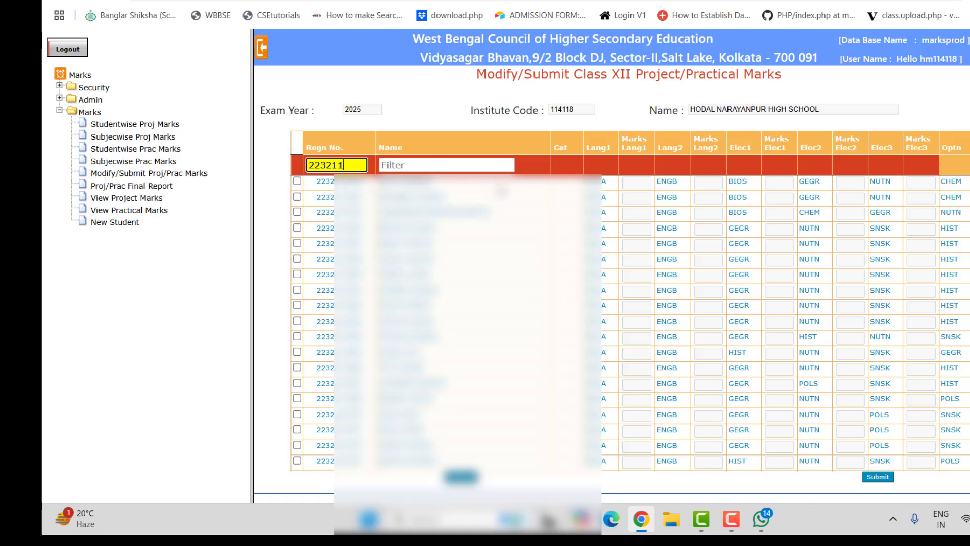
click(635, 189)
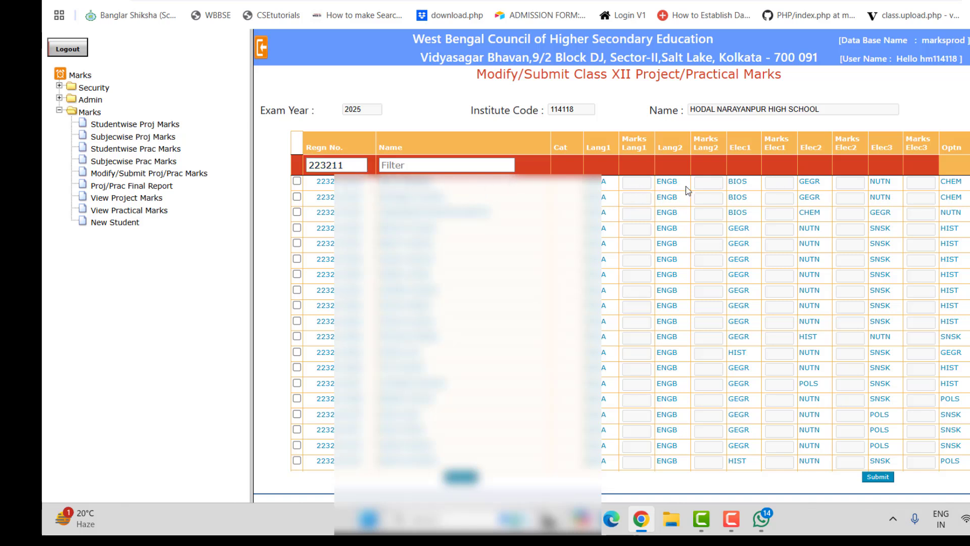
click(297, 181)
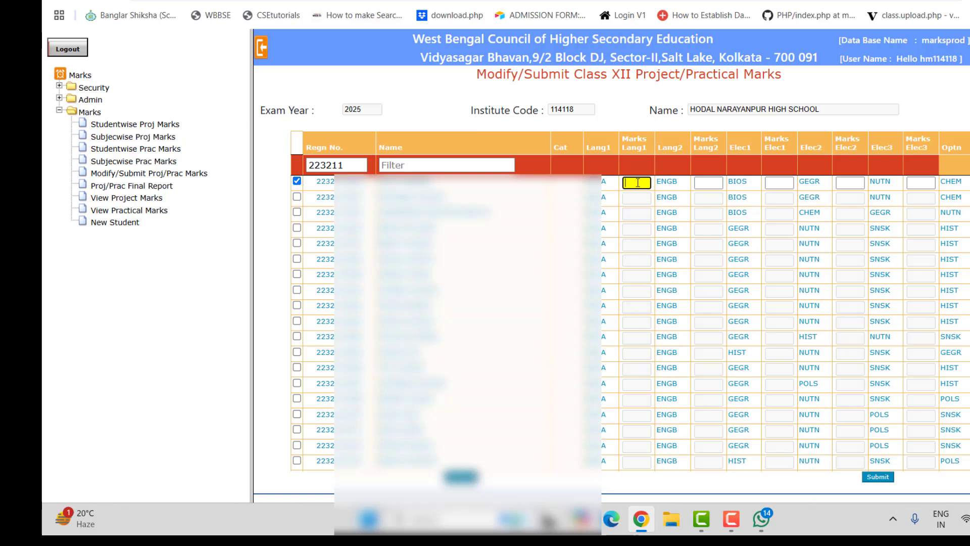
click(706, 186)
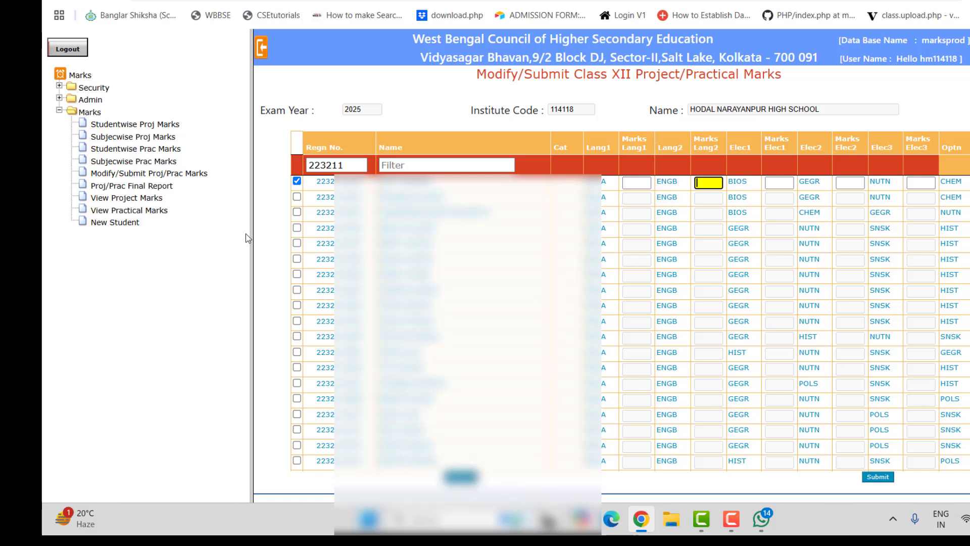
Step: Reload Modify/Submit Proj/Prac Marks via View Project Marks and scroll through the full student list
click(133, 197)
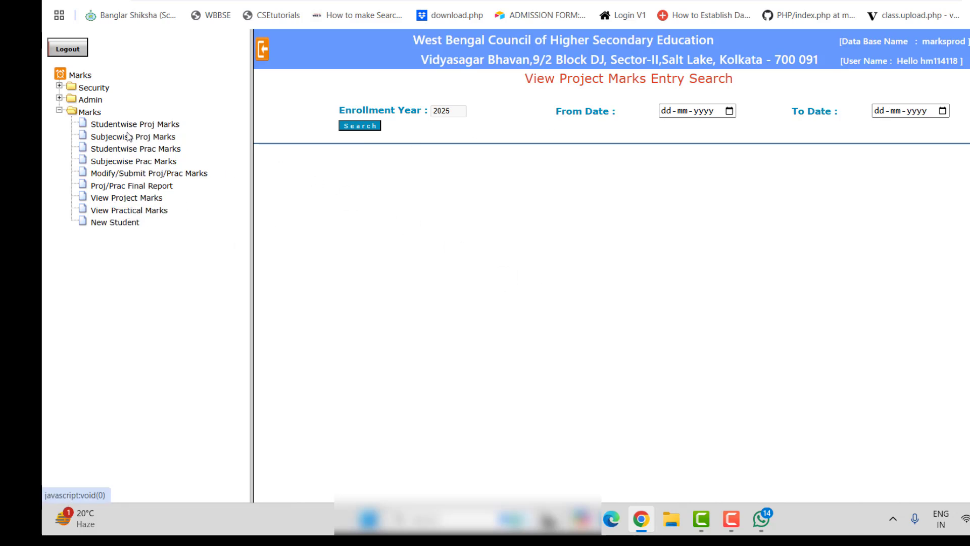
click(127, 174)
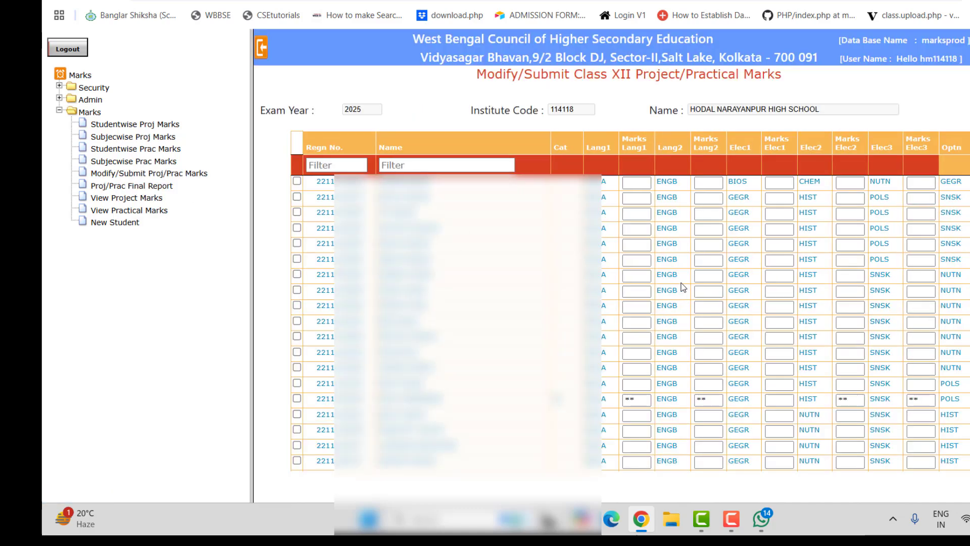
scroll(683, 287, down, 15)
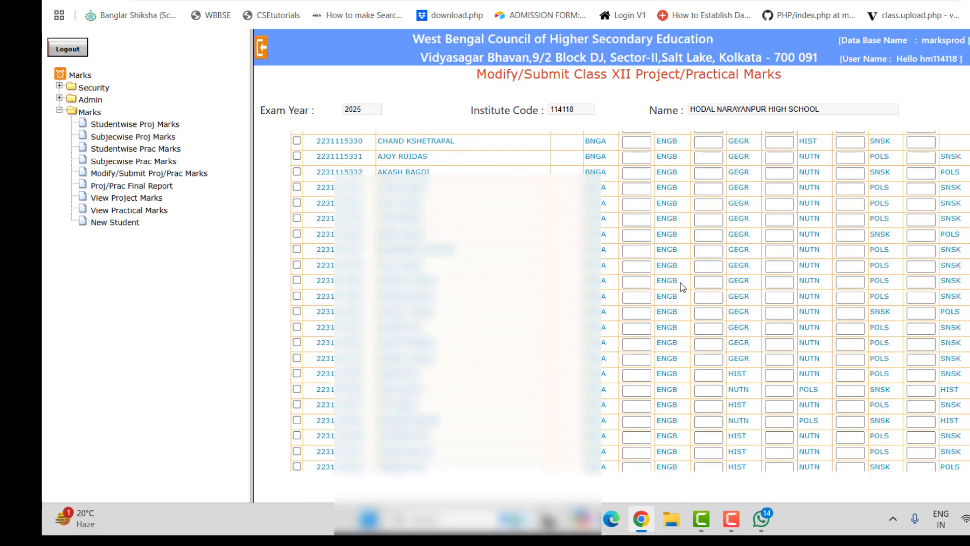
scroll(683, 286, down, 10)
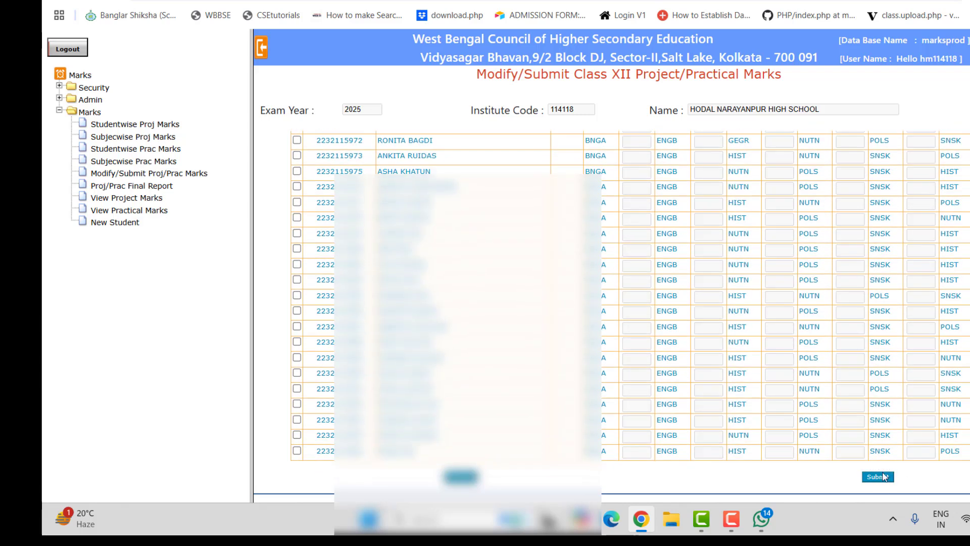
scroll(704, 404, up, 3)
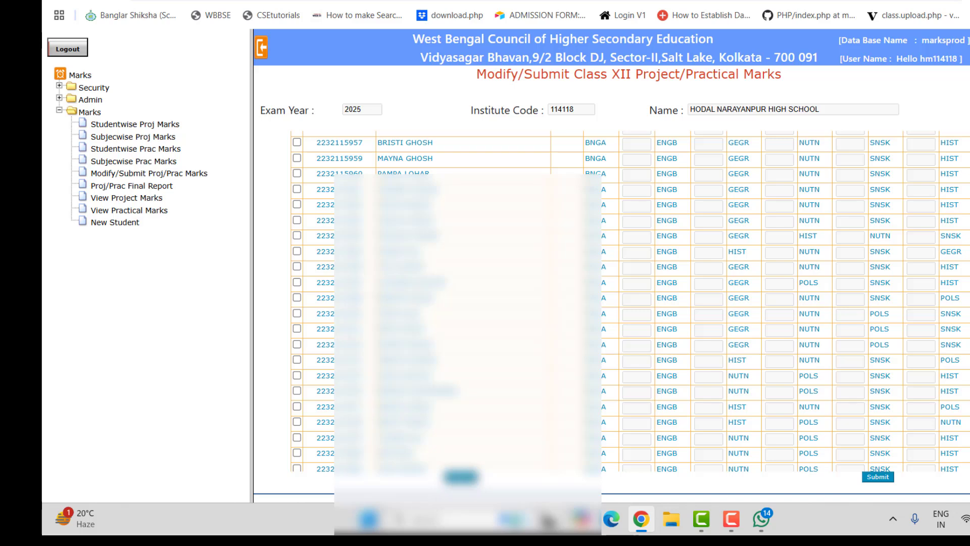
scroll(657, 303, up, 5)
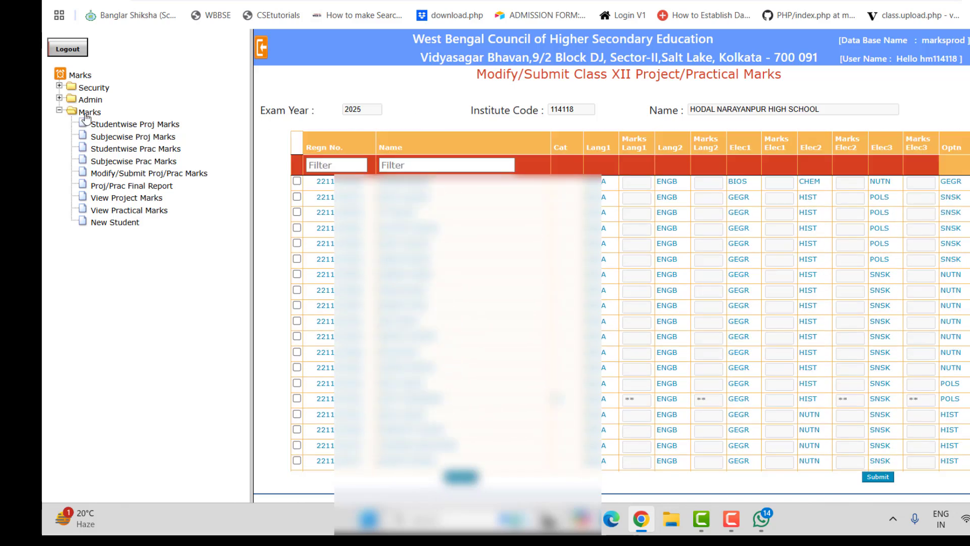
Step: Load the BNGA – Bengali (A) project entry sheet and scroll down to the Save button
click(131, 142)
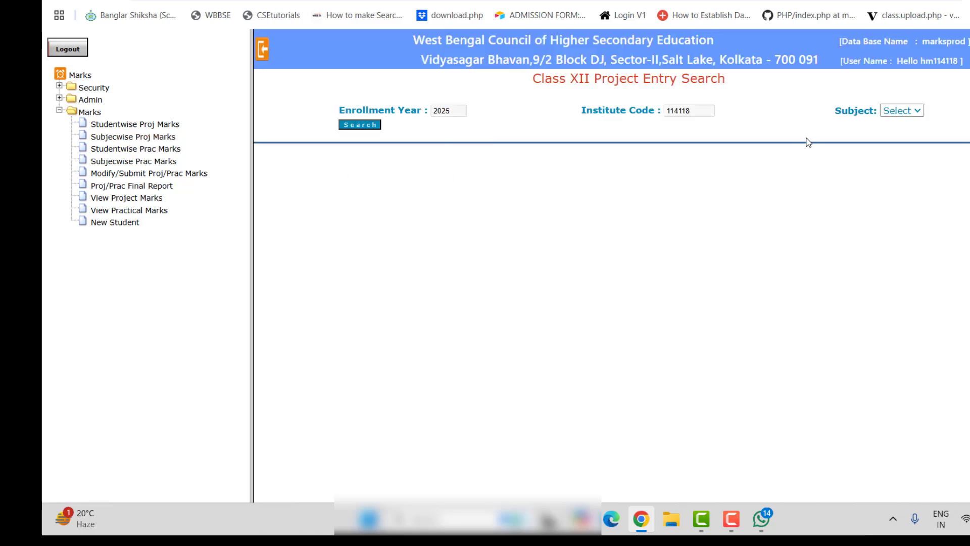
click(893, 115)
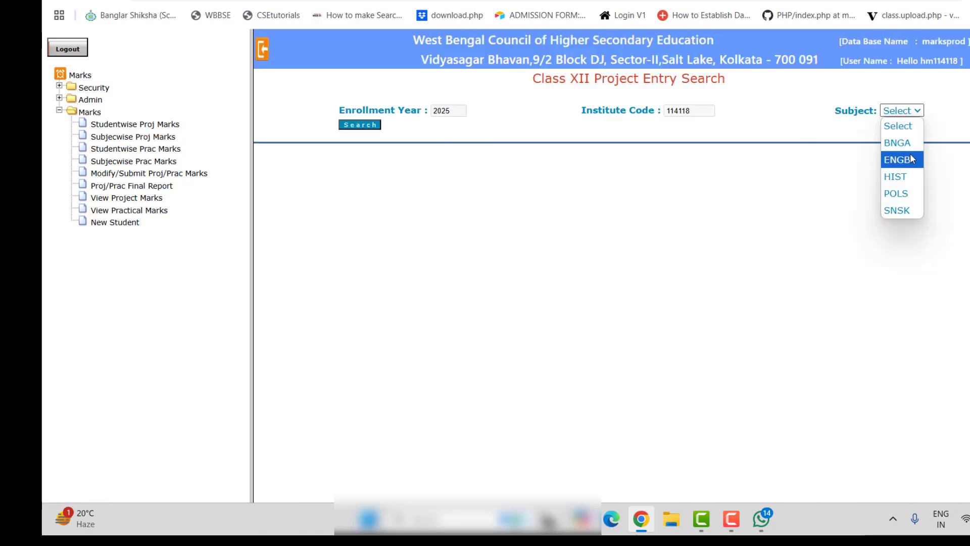
click(901, 143)
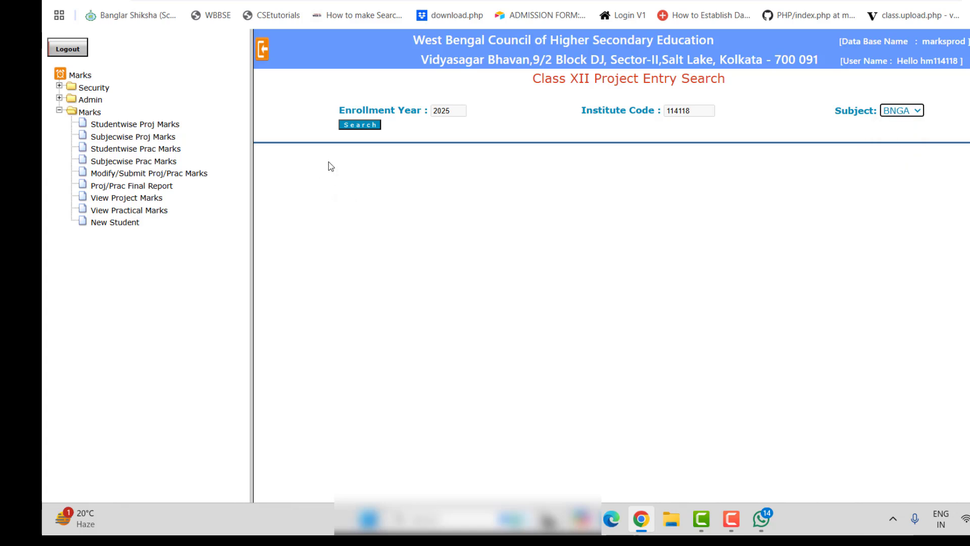
click(363, 125)
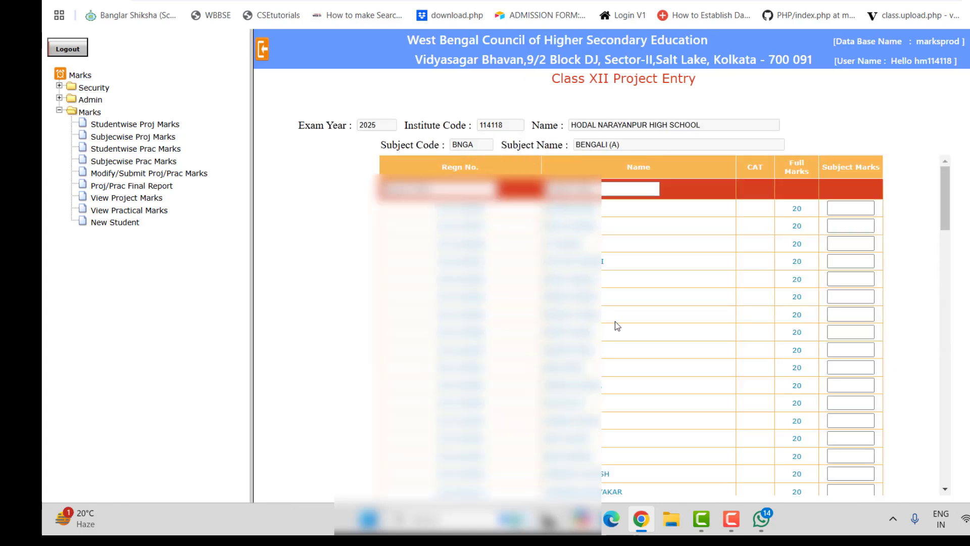
scroll(616, 325, down, 3)
scroll(617, 326, down, 10)
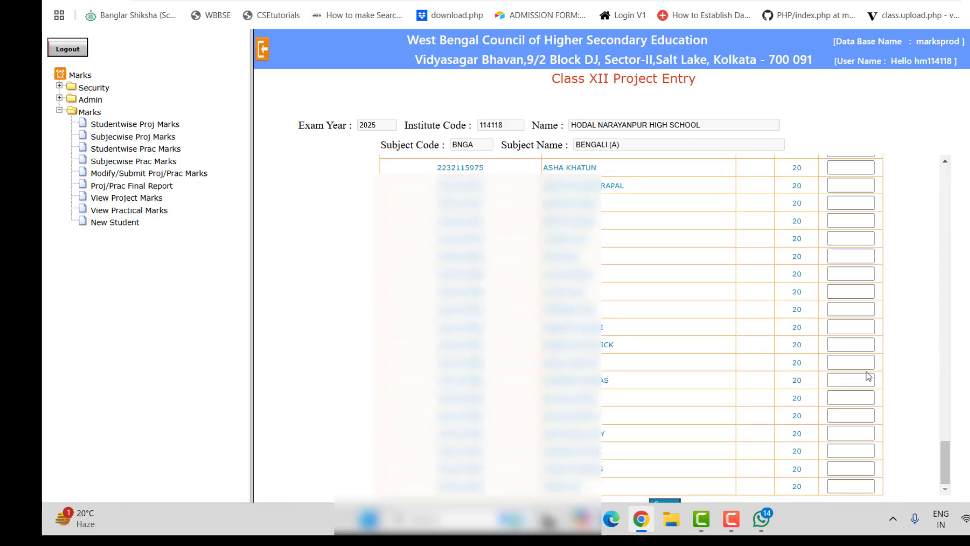
scroll(866, 376, down, 1)
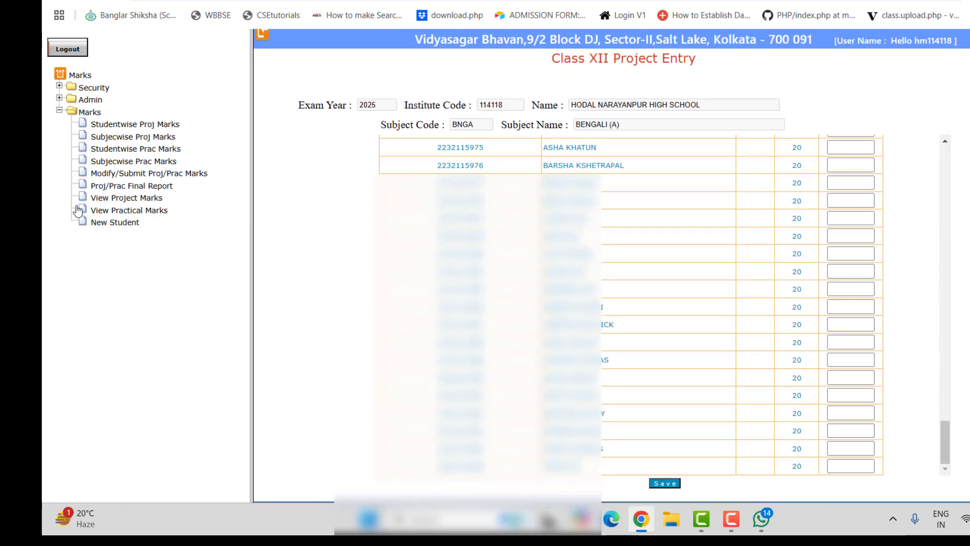
click(121, 211)
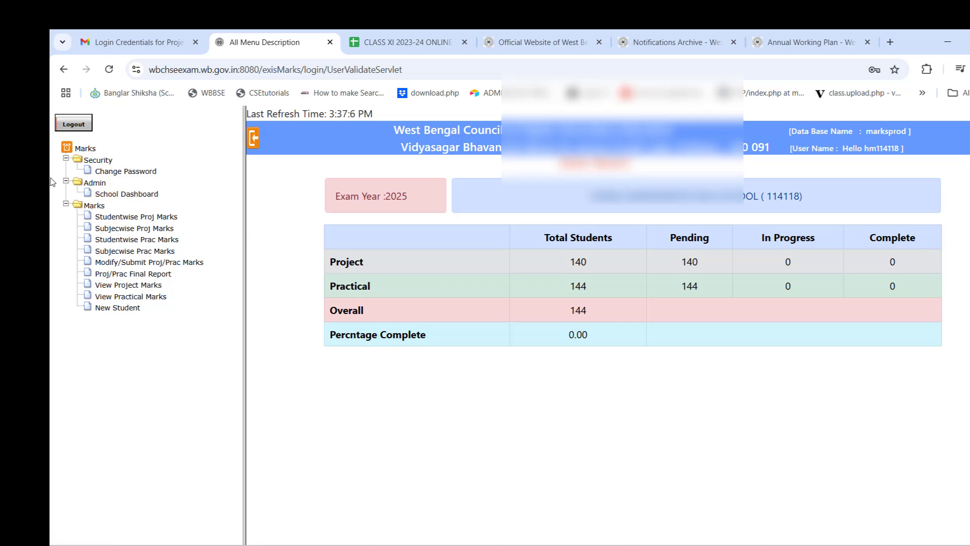
Step: Refresh the School Dashboard from the Admin menu: 140 project, 144 practical pending, 0.00%
click(65, 182)
click(66, 182)
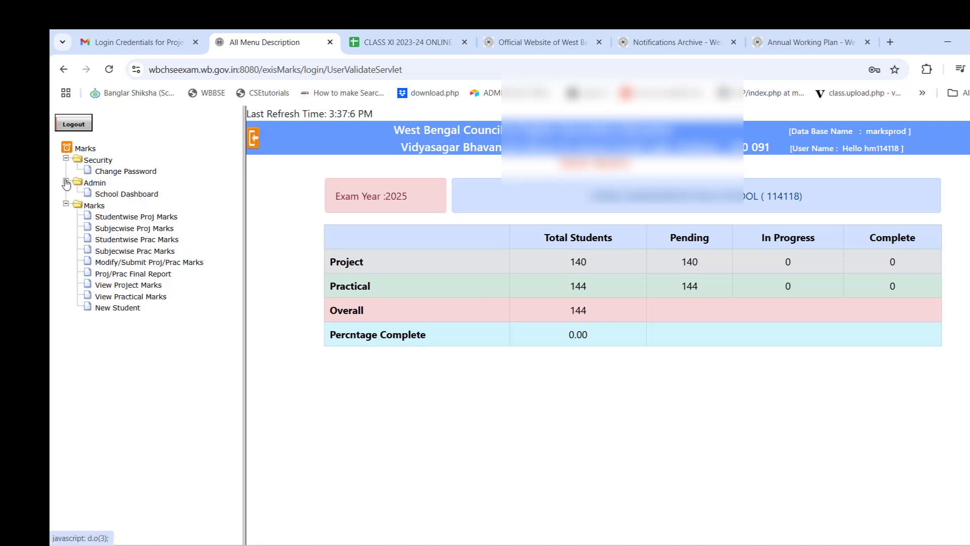
click(141, 198)
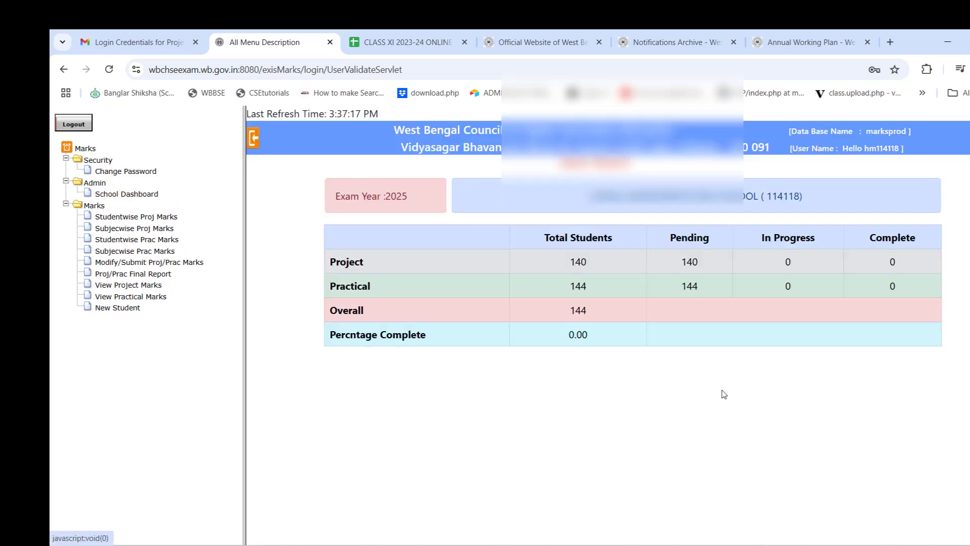